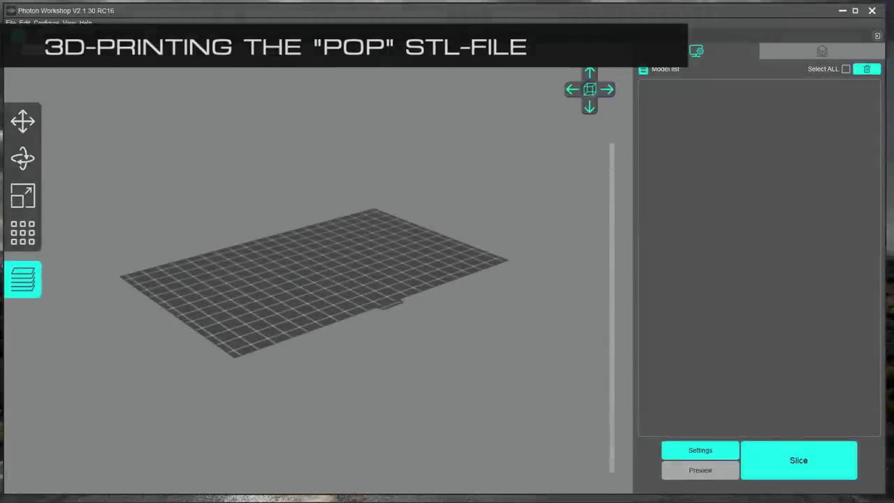
Load Skommartorp_allparts_POP_v1_x1 onto the empty build plate and orbit to view the dormer and porch.
key(ctrl+o)
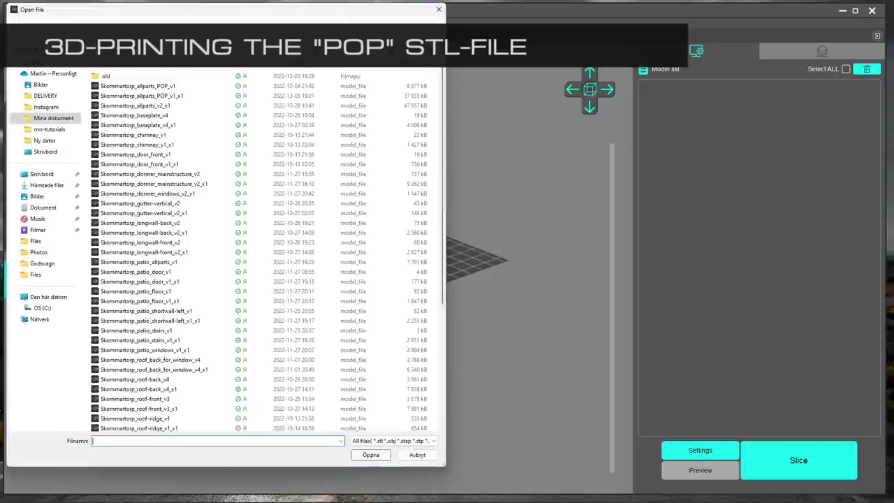
click(128, 95)
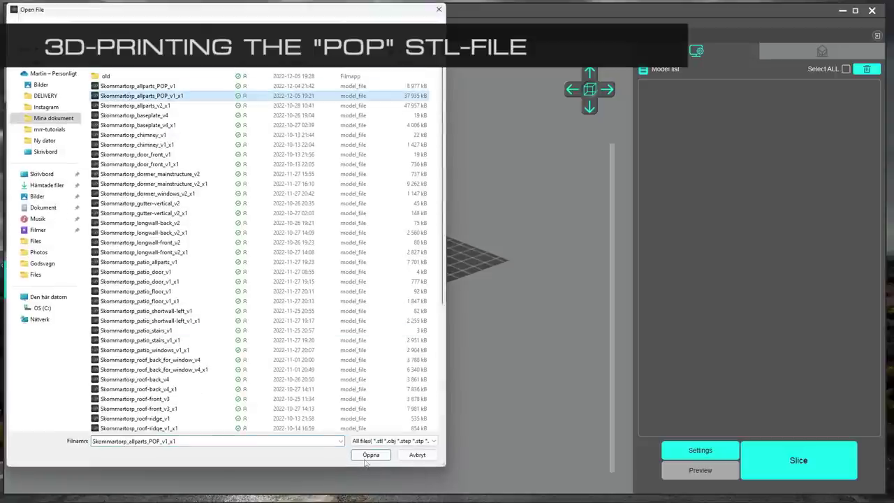
click(365, 458)
drag(375, 433, 412, 375)
drag(393, 316, 412, 416)
Rotate the house 90° around Z and move it toward the front of the plate.
click(22, 159)
click(71, 203)
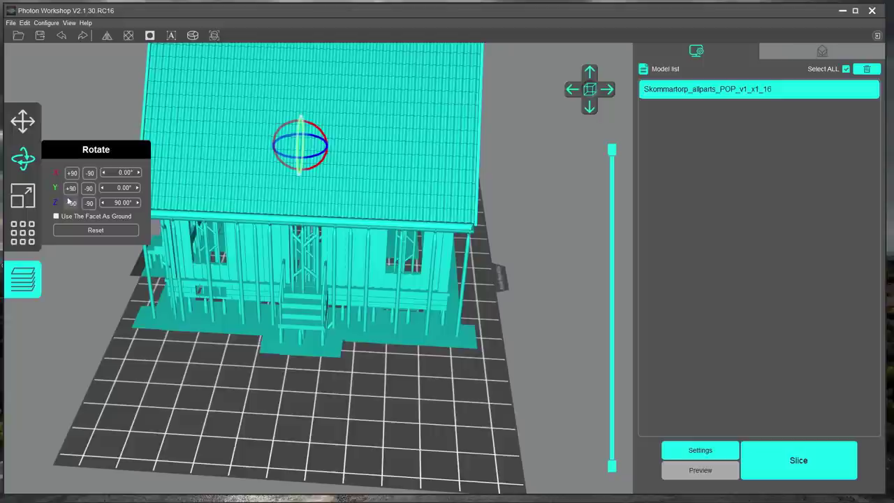
click(22, 160)
drag(259, 288, 271, 365)
right_drag(271, 366, 418, 440)
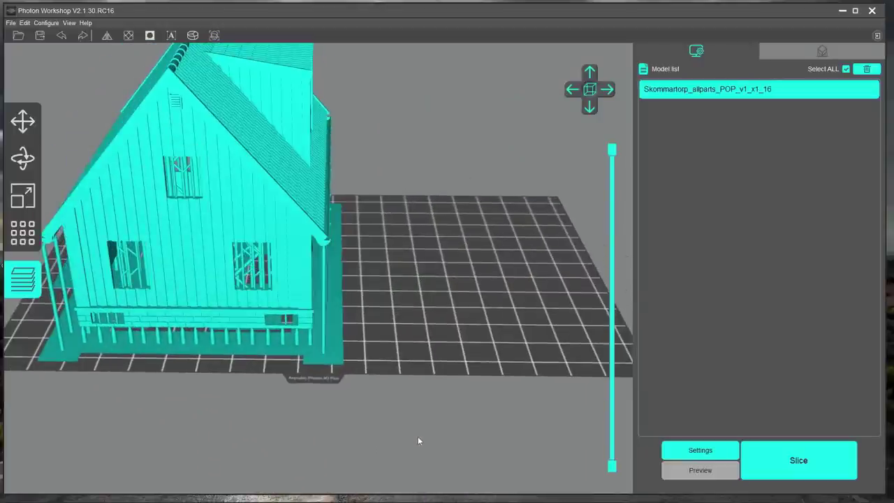
Duplicate the house and place the copy beside the original on the plate.
click(23, 234)
click(73, 292)
scroll(380, 287, down, 3)
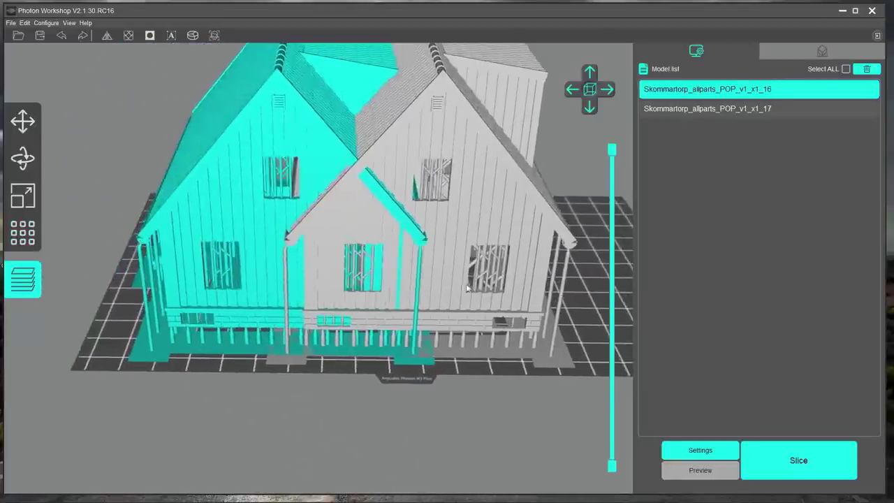
click(411, 204)
scroll(500, 212, up, 4)
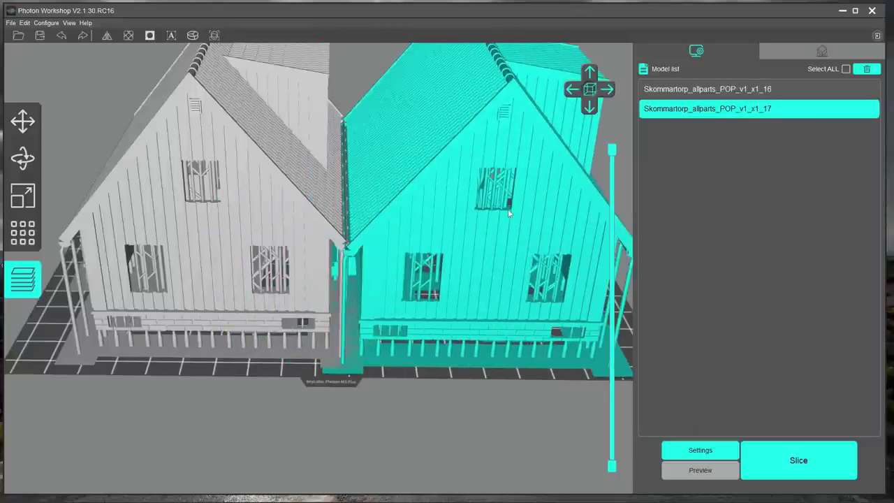
click(210, 251)
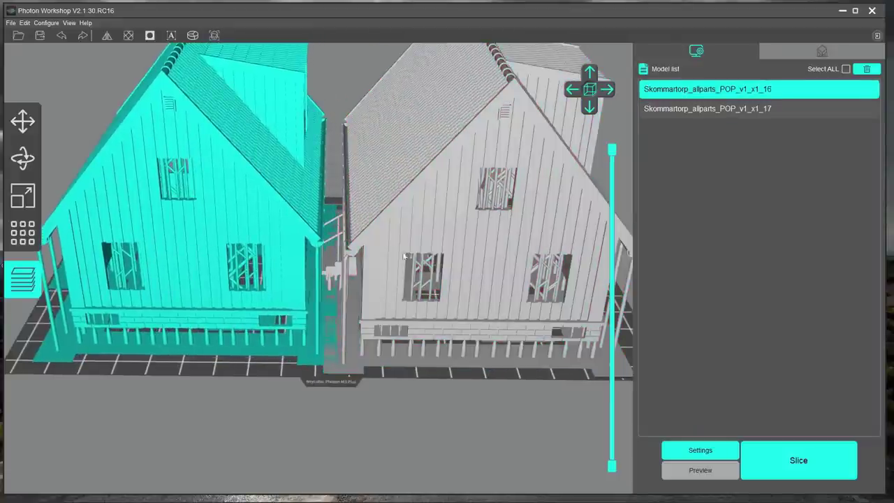
drag(405, 255, 411, 246)
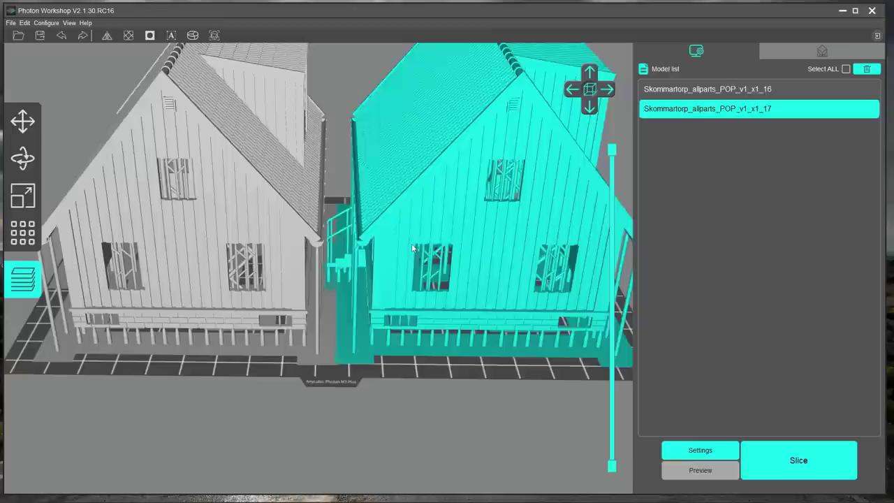
drag(429, 323, 371, 371)
scroll(321, 391, down, 3)
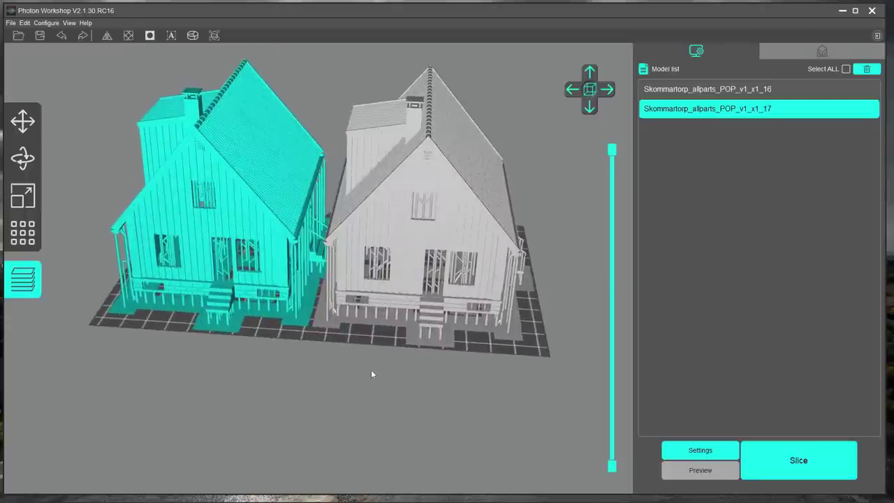
click(372, 295)
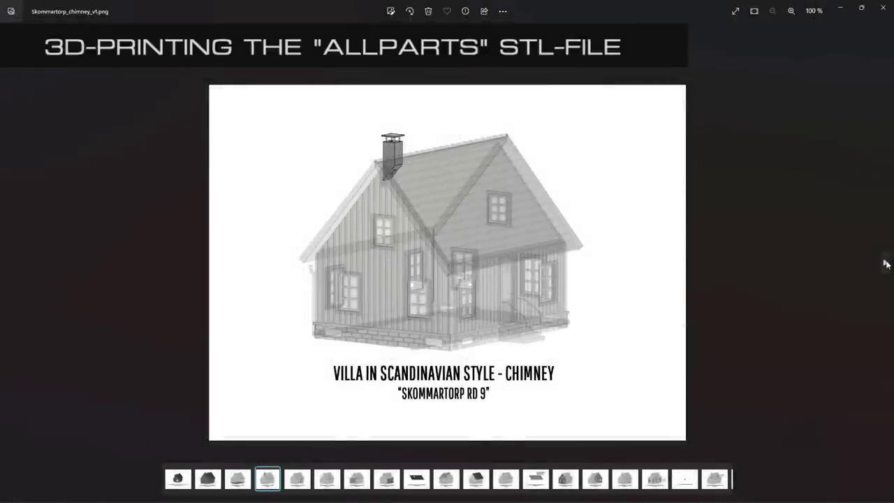
Step through the door-front, gutter, long-wall, roof and ridge previews to Skommartorp_shortwall-left_v1.png.
click(885, 264)
click(885, 264)
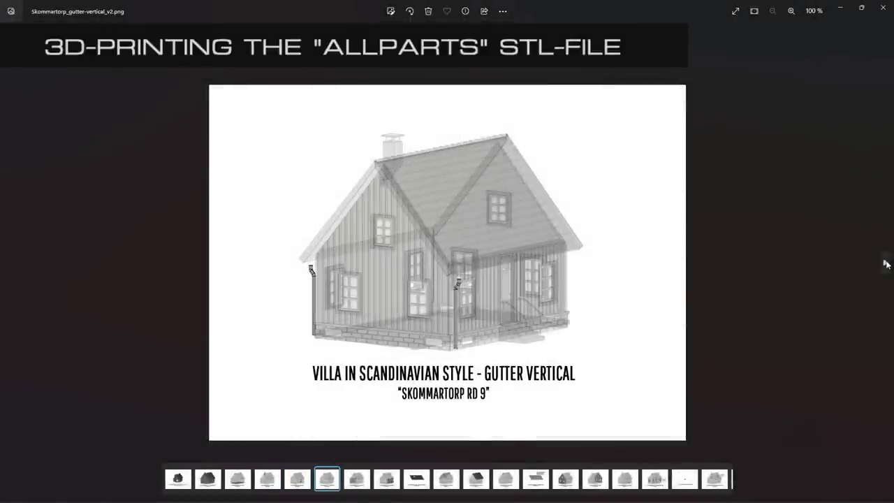
click(886, 264)
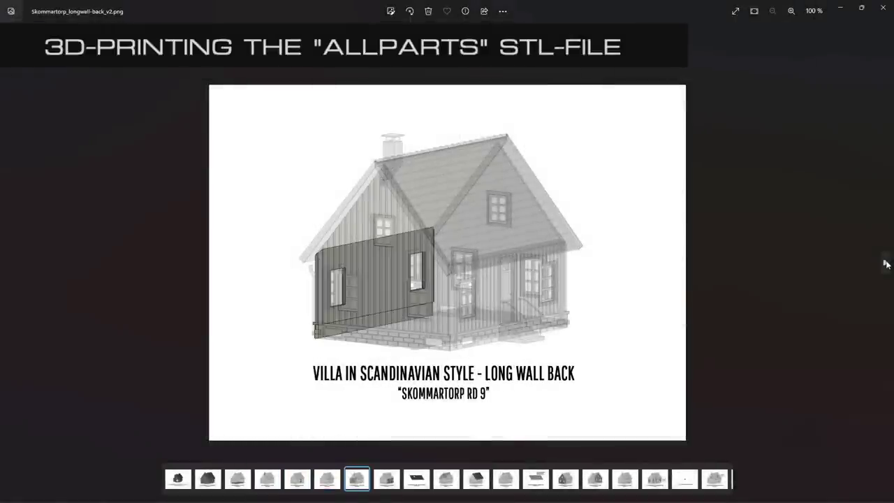
click(886, 264)
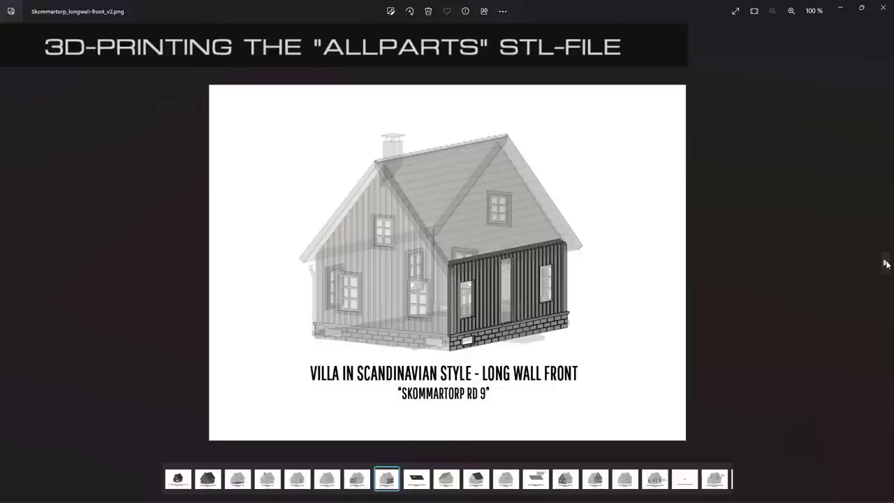
click(885, 263)
click(885, 264)
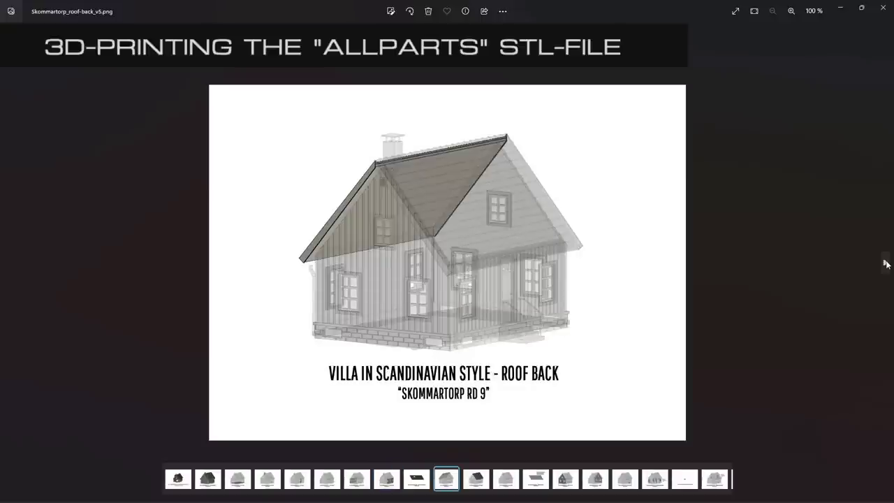
click(885, 264)
click(886, 264)
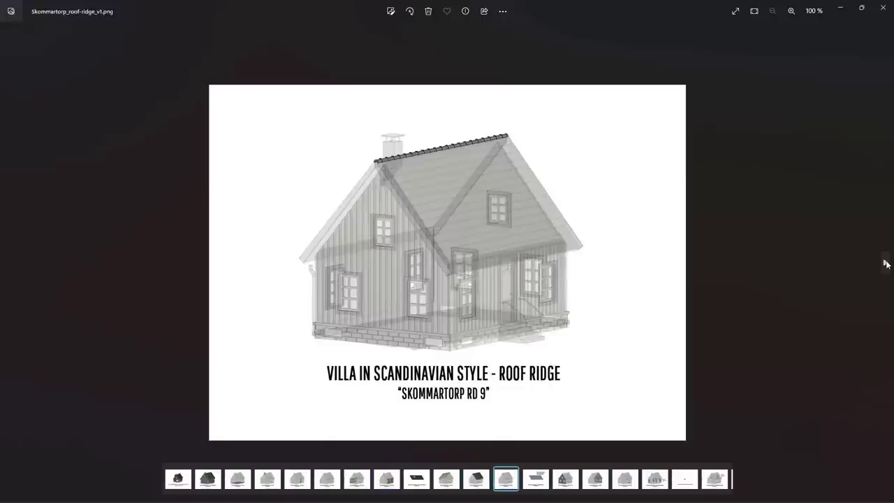
click(886, 264)
click(885, 264)
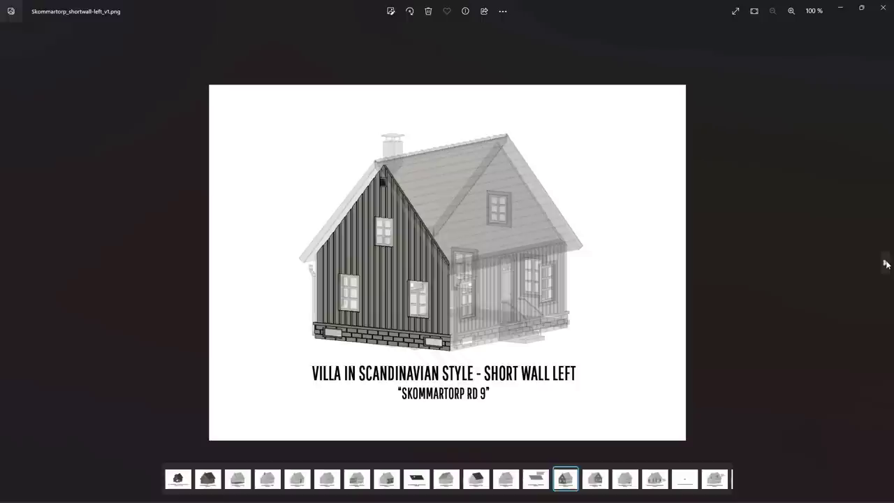
click(886, 264)
click(885, 264)
click(885, 264)
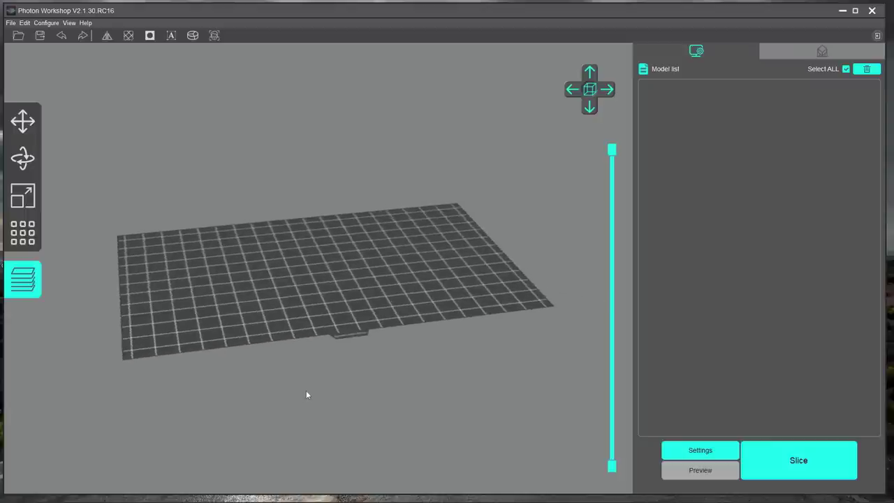
Choose Skommartorp_allparts_v2_x1 in the Open File dialog.
click(14, 38)
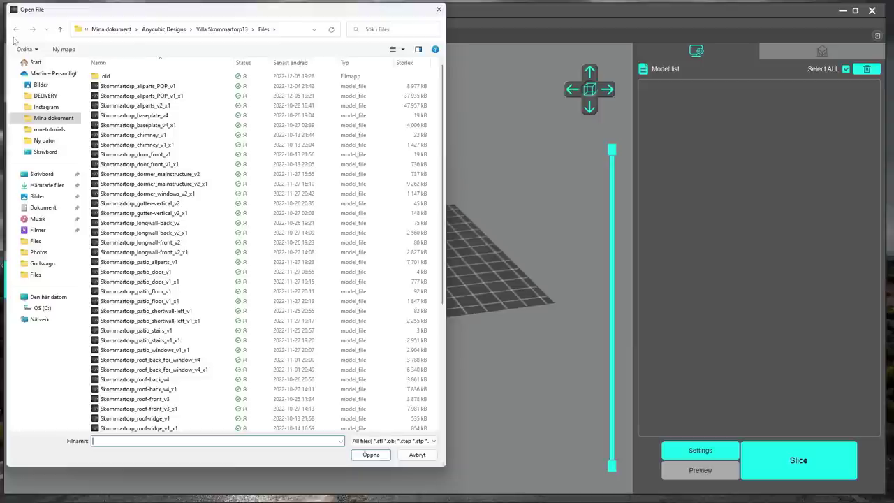
click(149, 106)
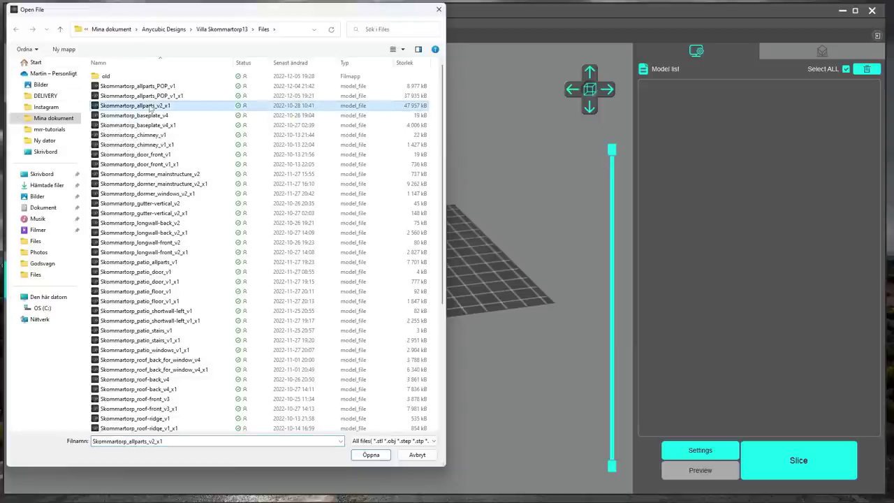
Load Skommartorp_allparts_v2_x1 and zoom out and orbit to inspect all the supported villa parts.
click(371, 454)
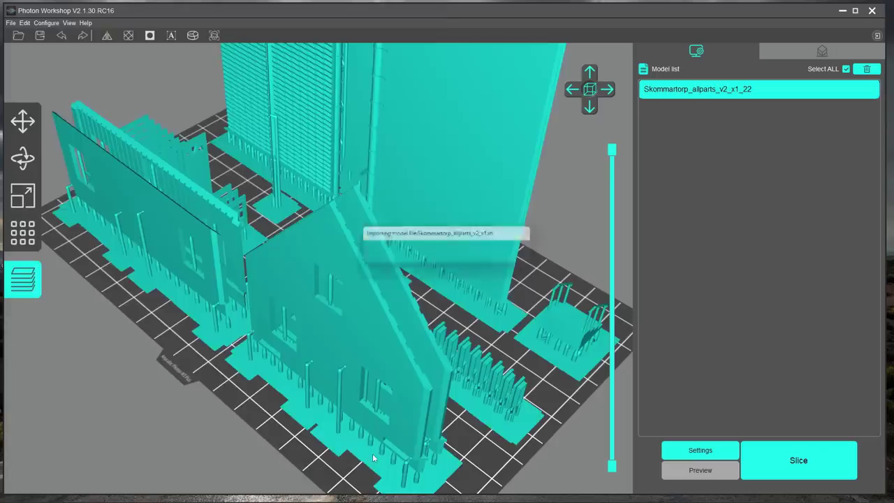
mouse_move(283, 426)
mouse_down()
mouse_move(352, 412)
mouse_move(304, 412)
mouse_move(295, 428)
mouse_up()
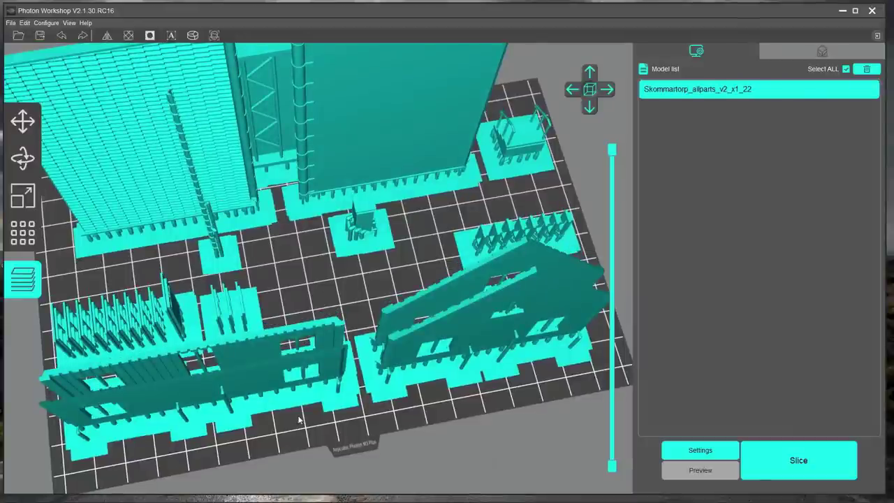
scroll(307, 411, down, 6)
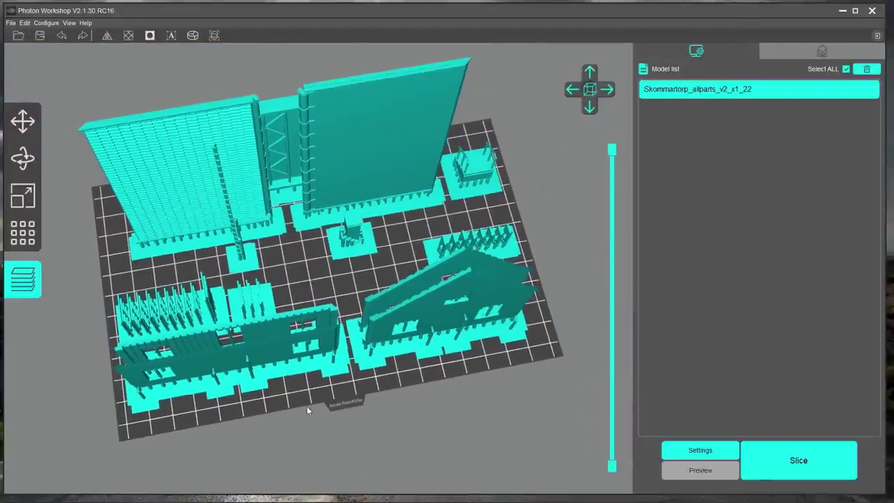
mouse_move(330, 419)
mouse_down()
mouse_move(381, 410)
mouse_move(333, 408)
mouse_up()
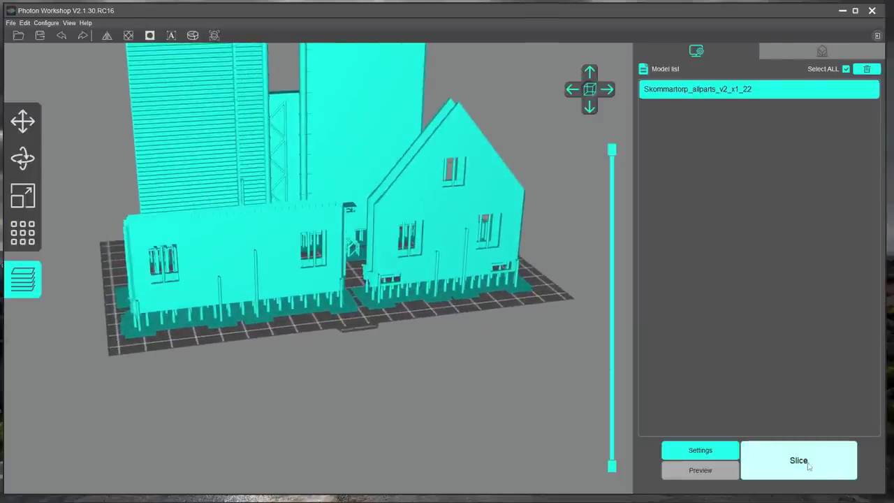
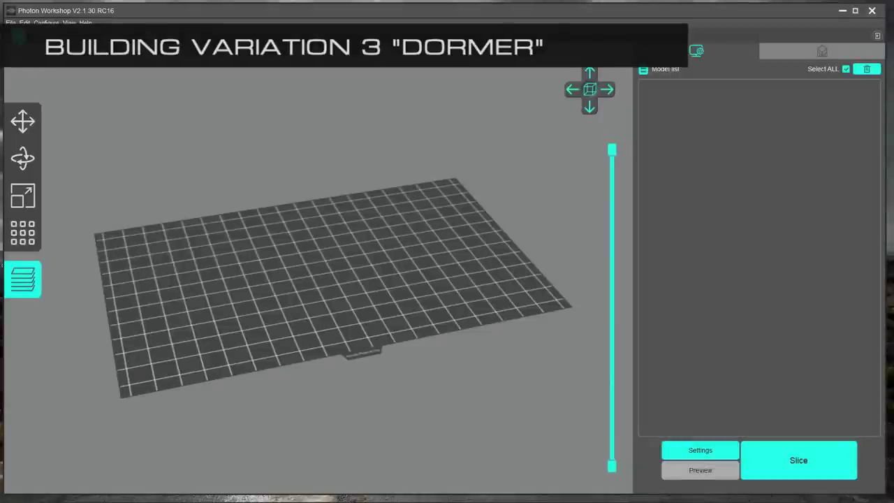
Open Skommartorp_dormer_allparts_v2_x1 onto the empty build plate.
key(ctrl+o)
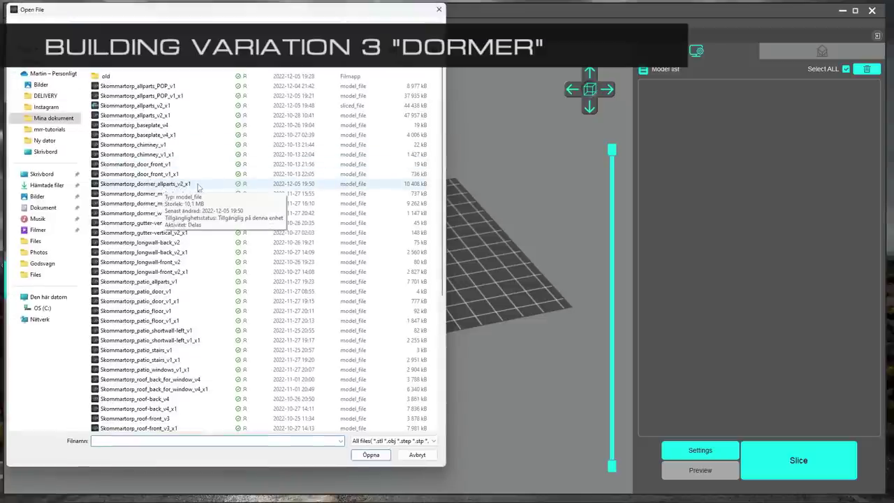
click(369, 454)
Orbit the view to inspect the supported dormer model from another side.
mouse_move(371, 384)
mouse_down()
mouse_move(409, 389)
mouse_move(421, 373)
mouse_move(389, 375)
mouse_move(383, 357)
mouse_move(370, 383)
mouse_up()
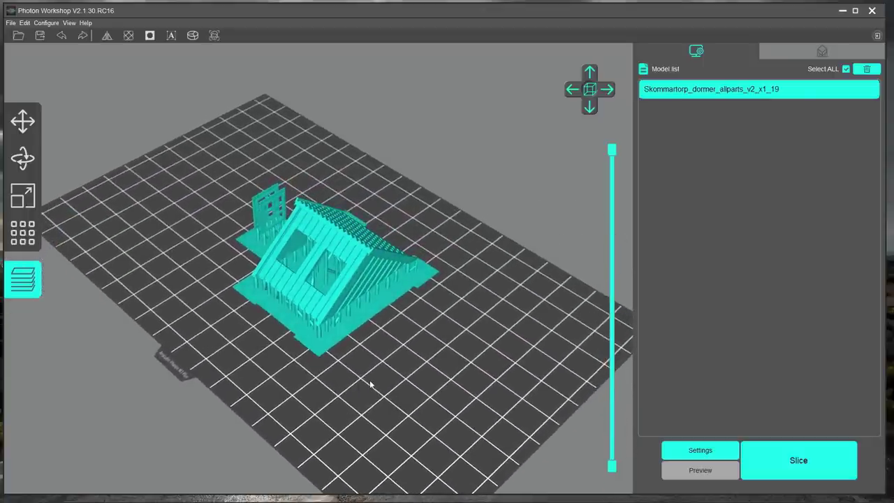
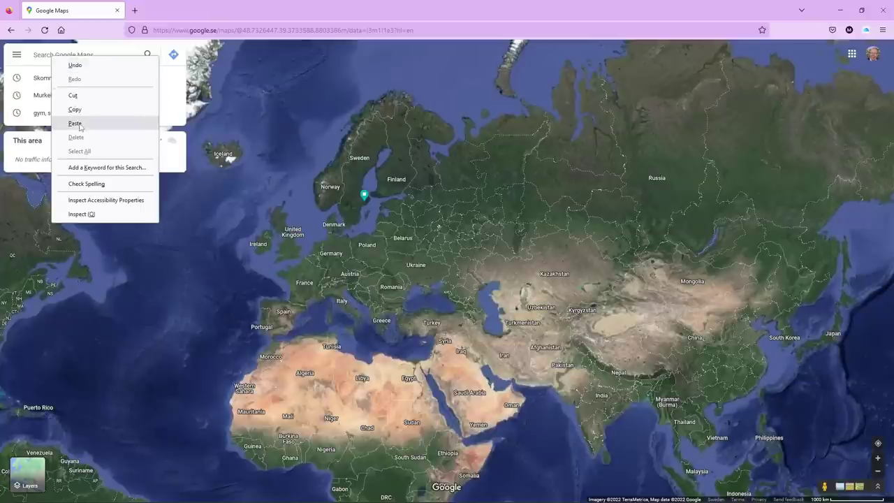
Paste the copied street name into the search and open the 'Skommartorpsvägen Surahammar' result.
click(74, 123)
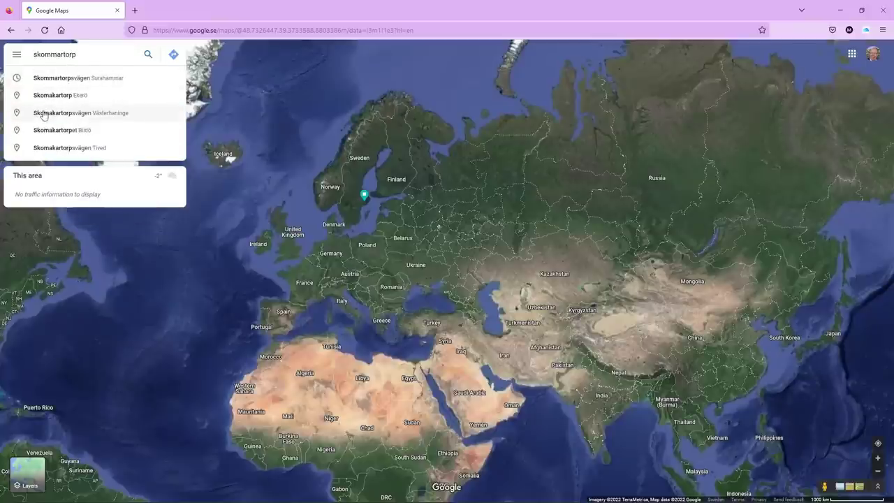
click(84, 77)
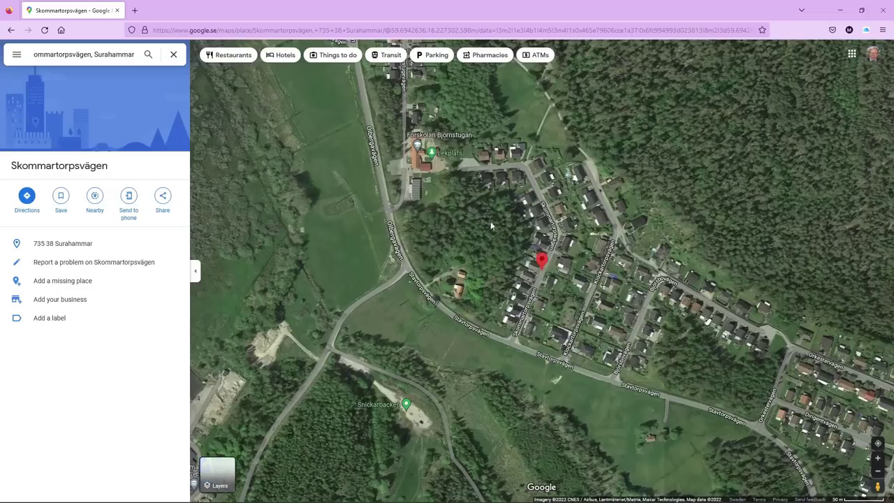
Zoom in on the satellite view and centre house 13 on Skommartorpsvägen.
scroll(498, 231, up, 5)
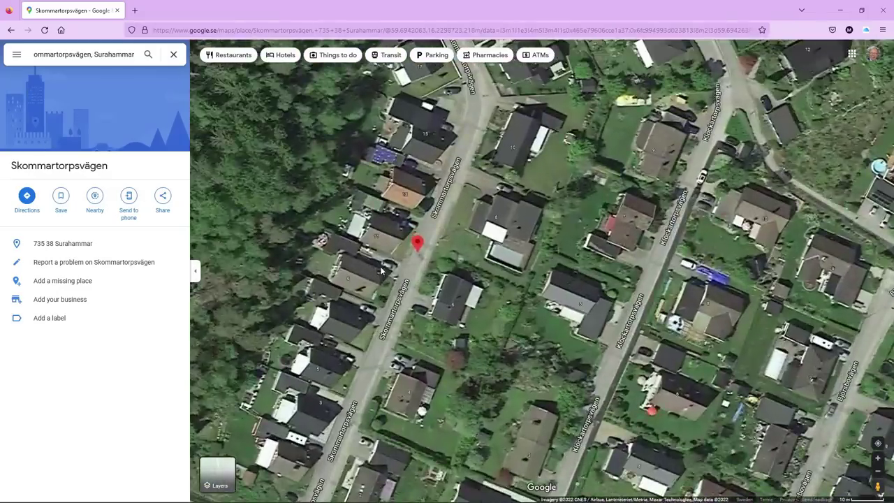
scroll(383, 271, up, 2)
scroll(409, 260, down, 2)
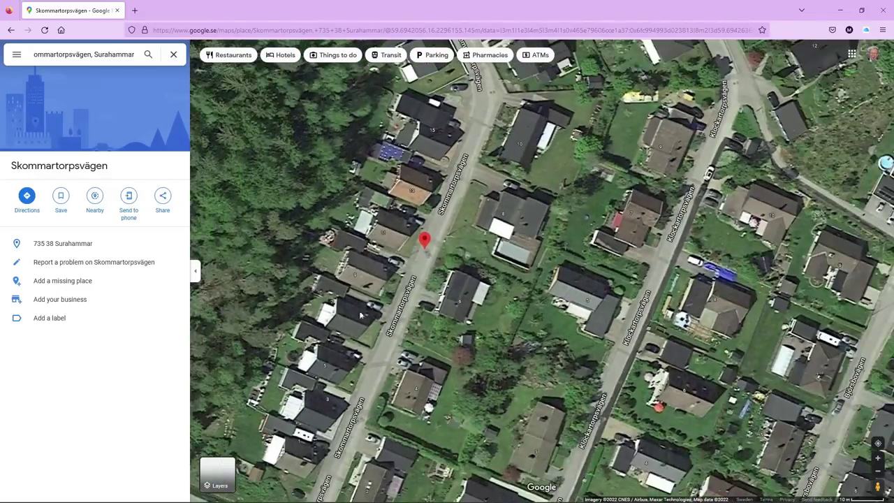
scroll(423, 202, up, 3)
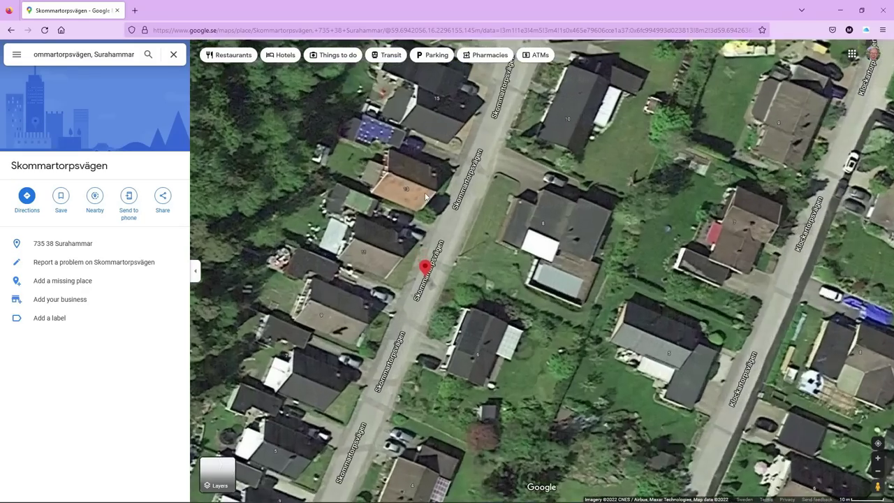
mouse_move(488, 254)
mouse_down()
mouse_move(431, 267)
mouse_move(442, 327)
mouse_up()
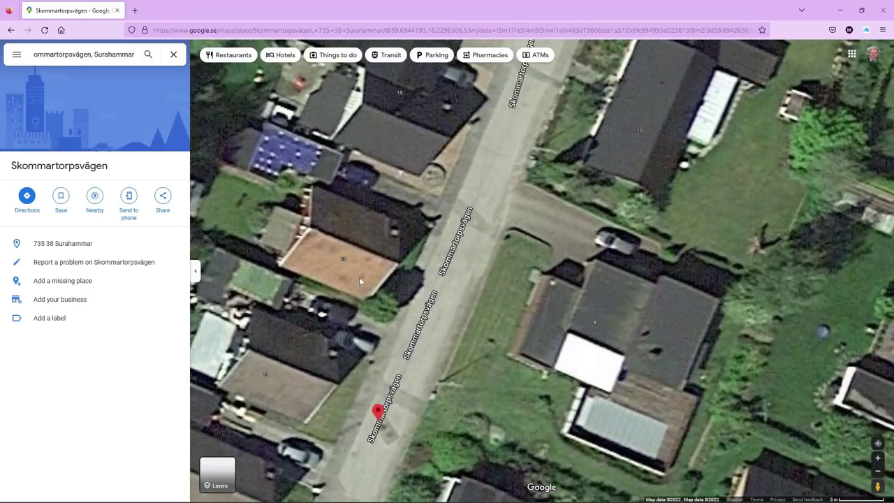
Zoom back out and recentre the map on Skommartorpsvägen and its marker.
scroll(359, 276, down, 3)
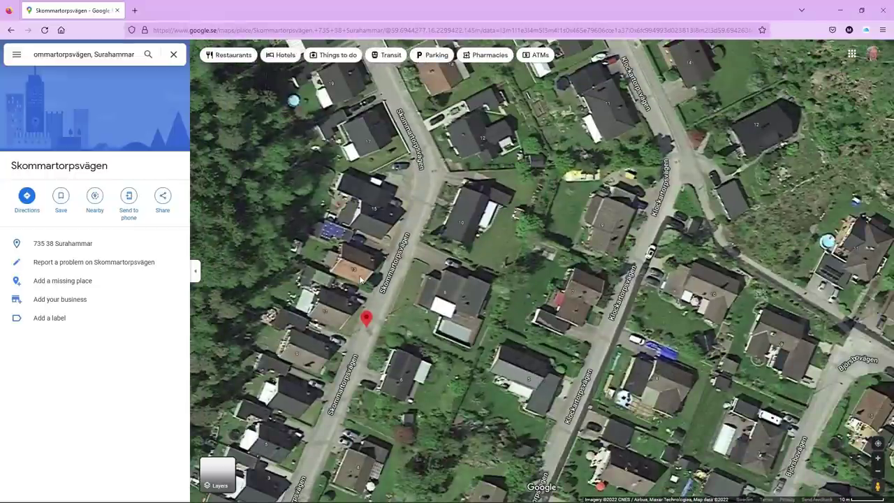
scroll(361, 278, down, 2)
drag(374, 345, 430, 306)
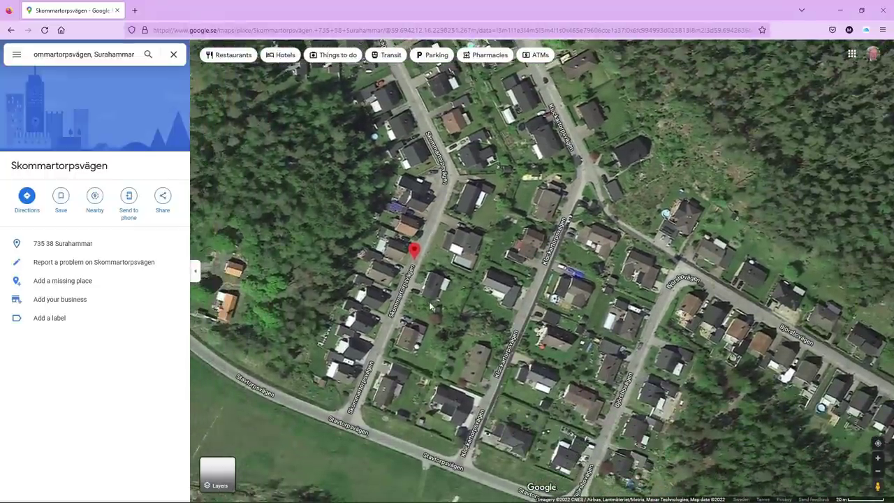